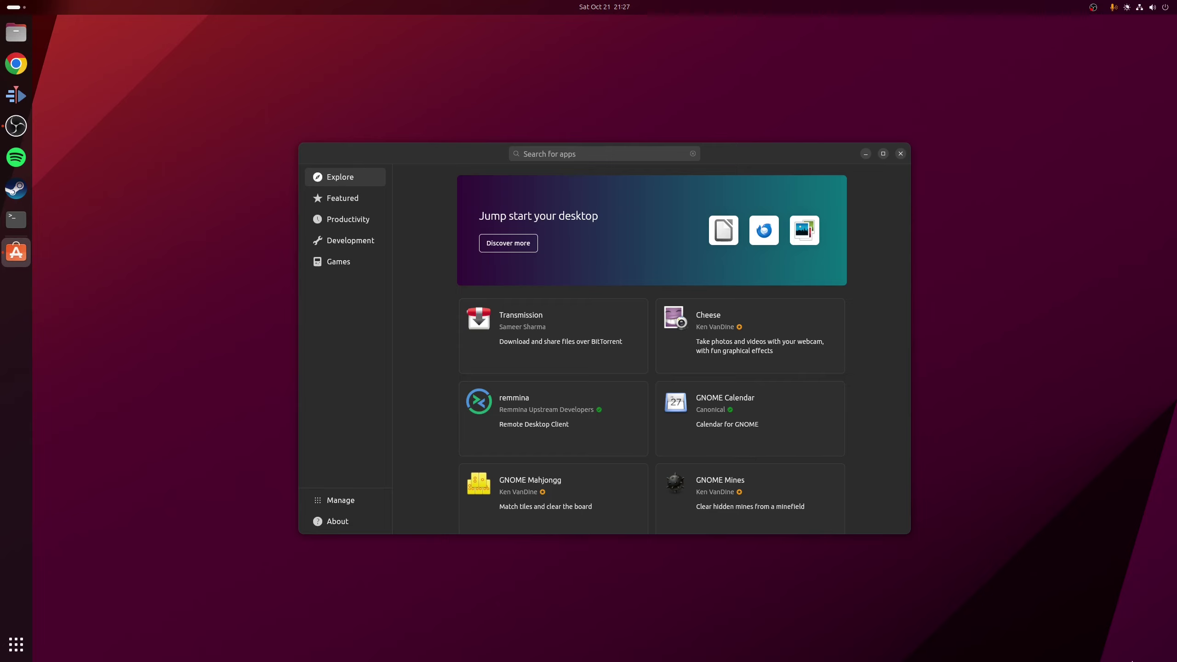
Step: Search the App Center for 'software' and open the GNOME Project's Software package page
left_click(564, 153)
type("software")
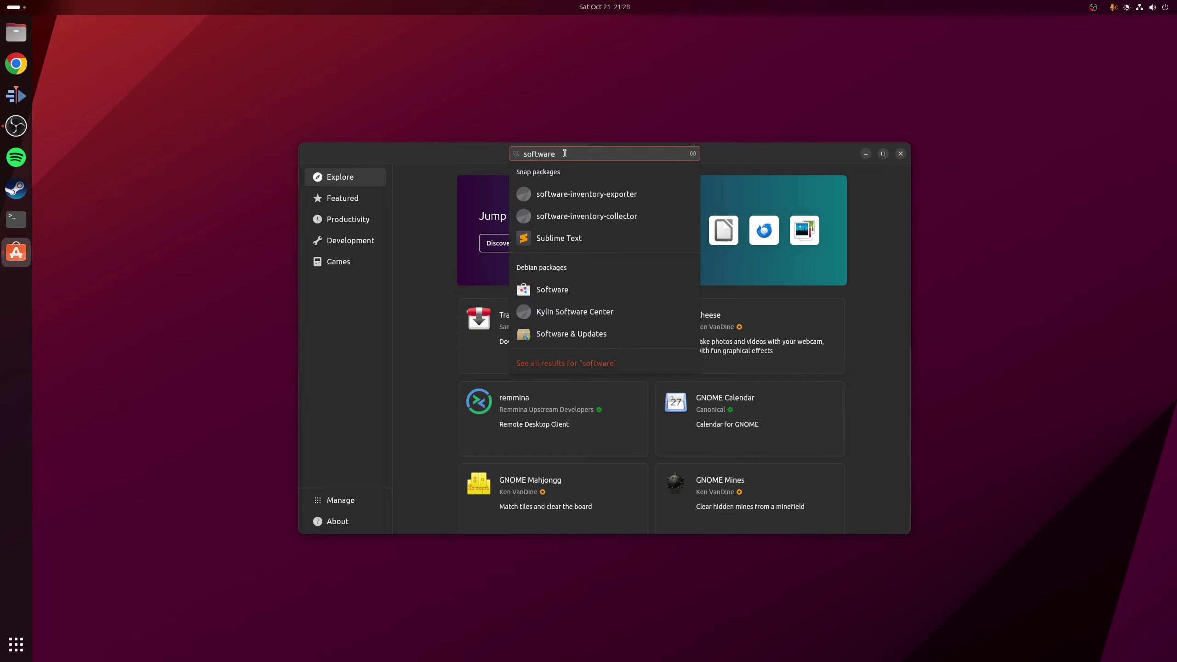
left_click(563, 290)
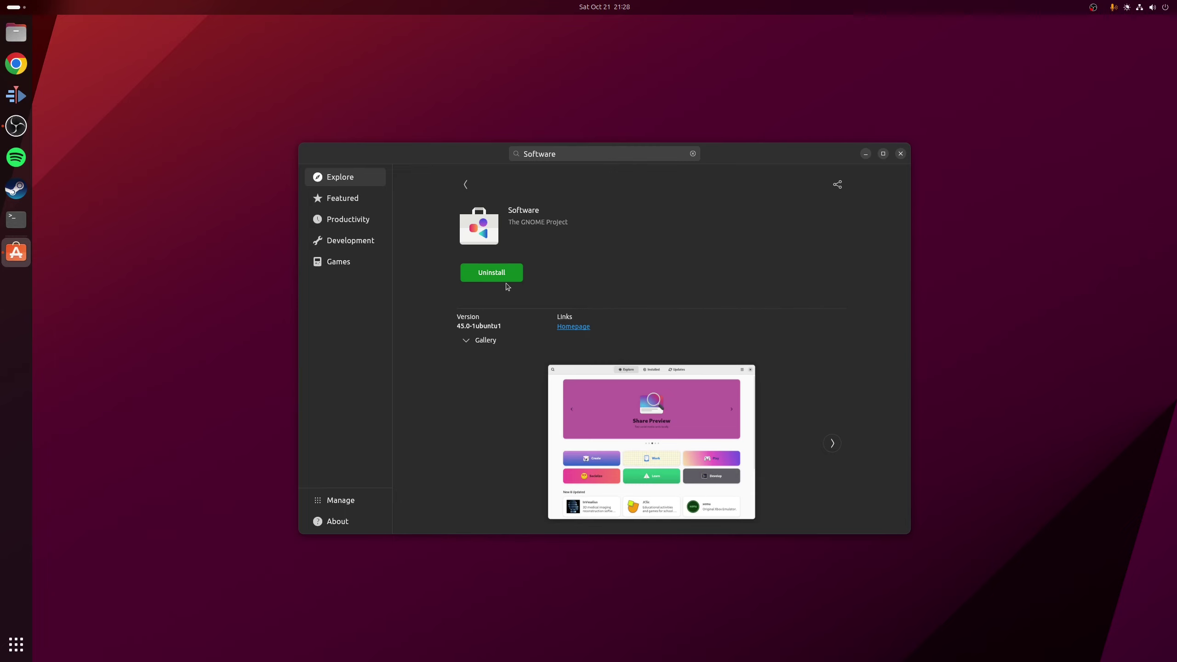
Step: Launch Software from the app grid and select the teamviewer .deb in Downloads
key("super+a")
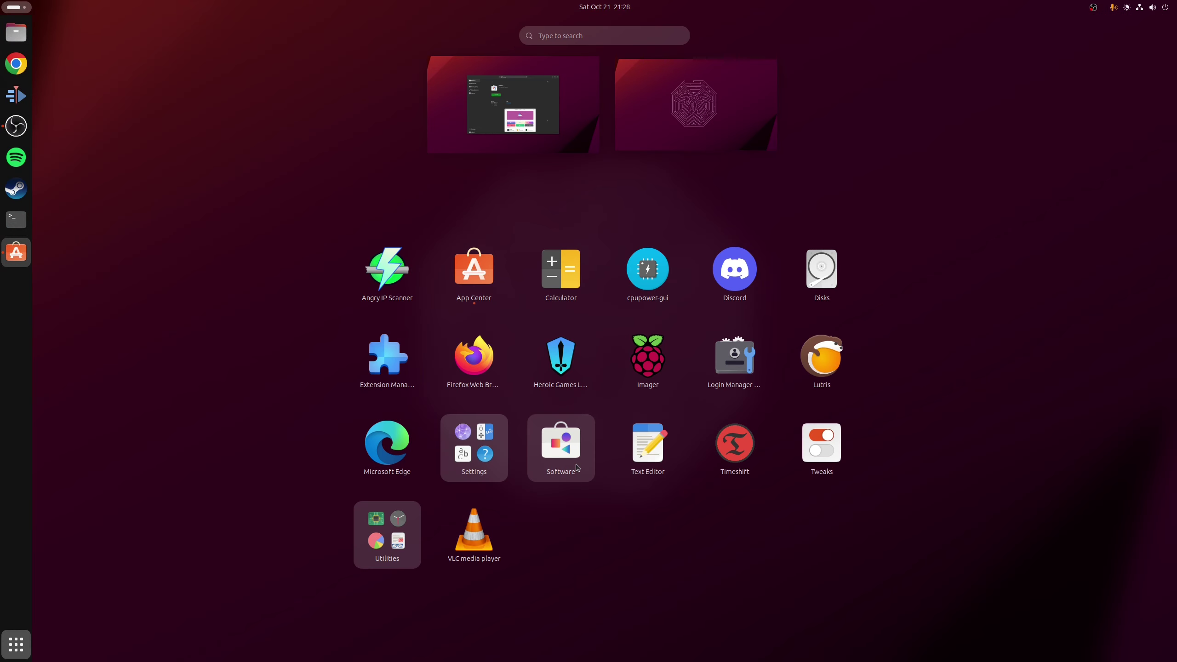
left_click(561, 447)
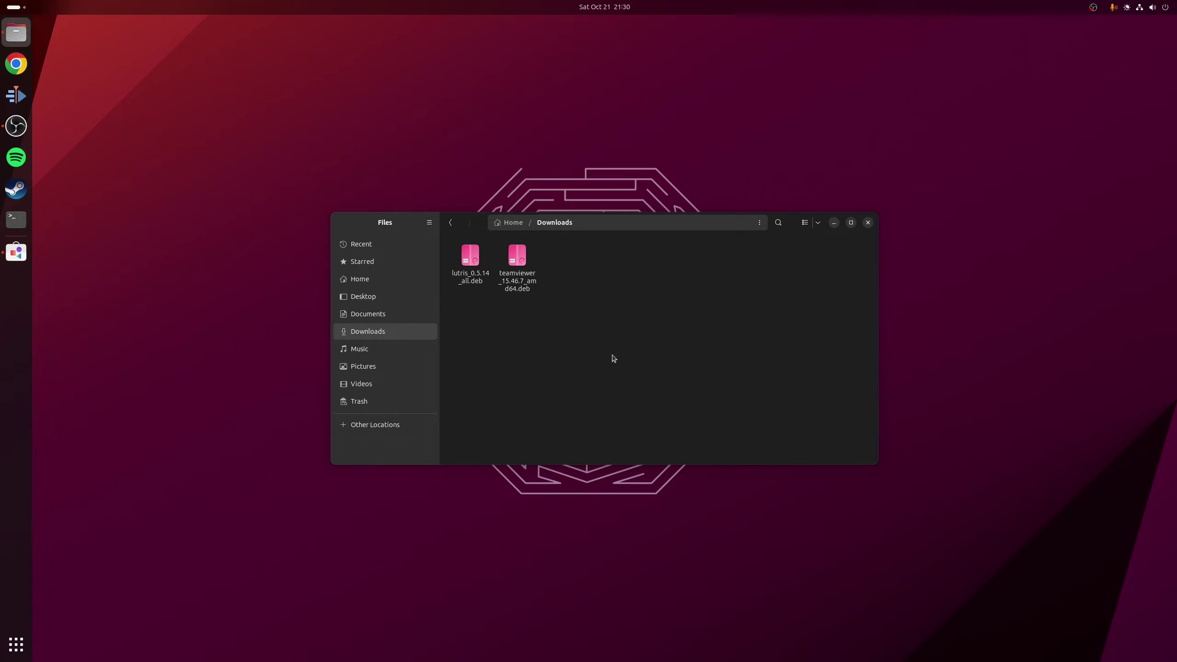
left_click(518, 260)
Step: Open teamviewer_15.46.7_amd64.deb with Software Install, always using it for .deb files
right_click(518, 259)
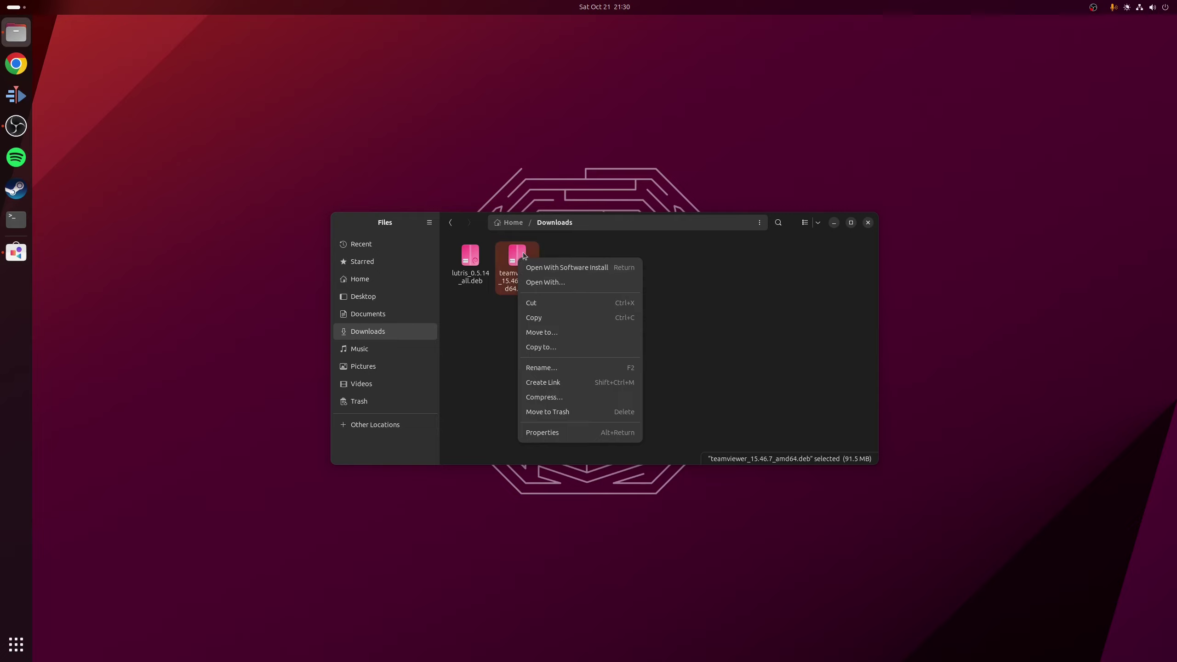
left_click(556, 282)
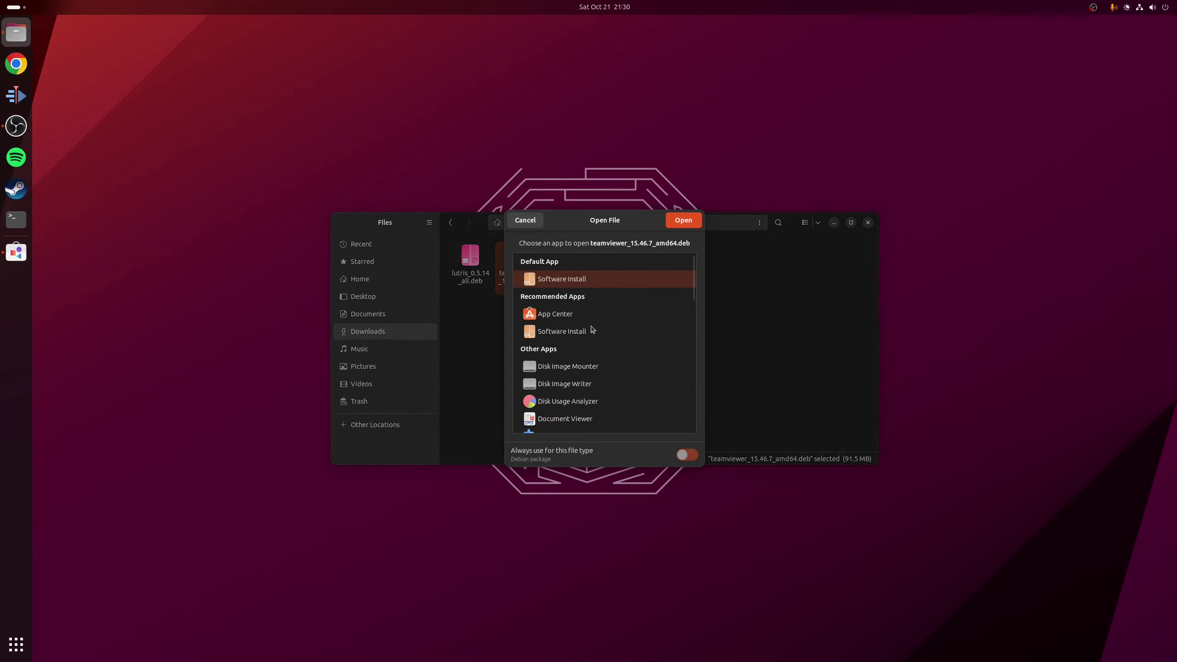
scroll(603, 345, "down", 10)
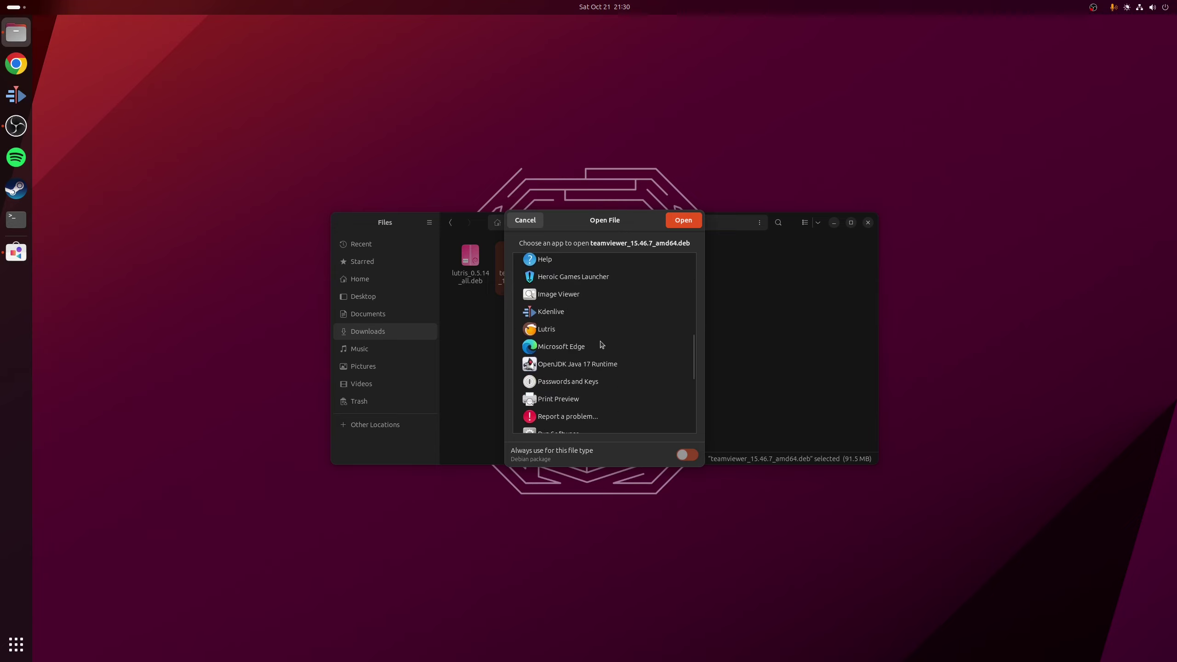
scroll(601, 344, "down", 3)
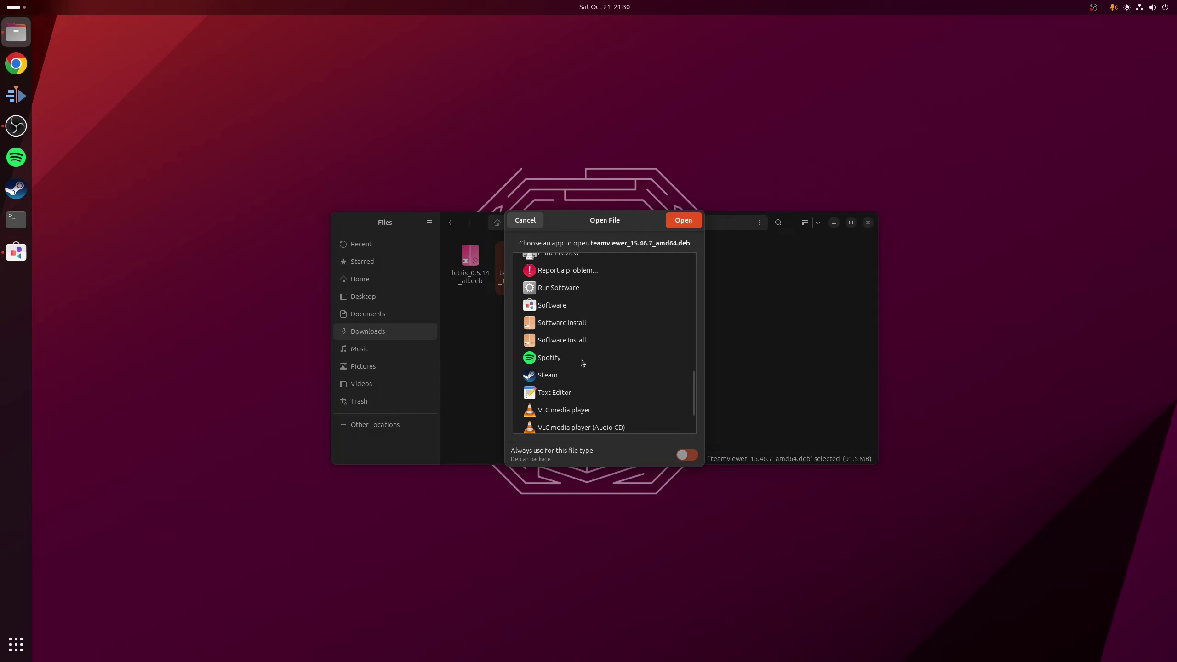
left_click(565, 323)
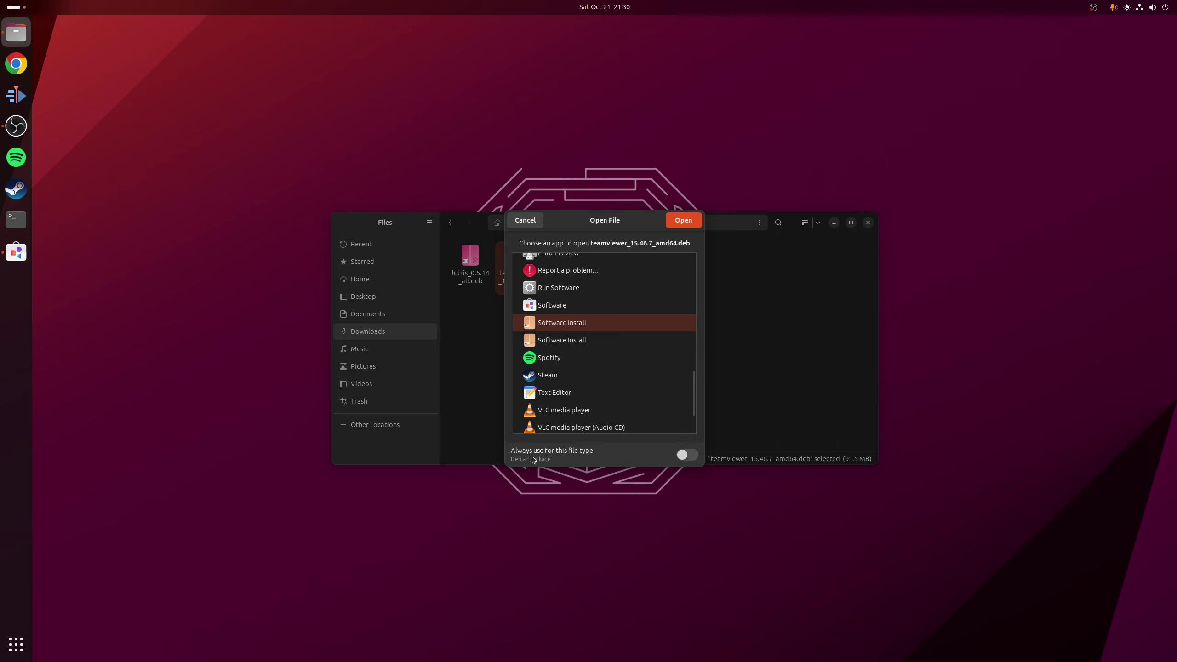
left_click(684, 453)
left_click(682, 221)
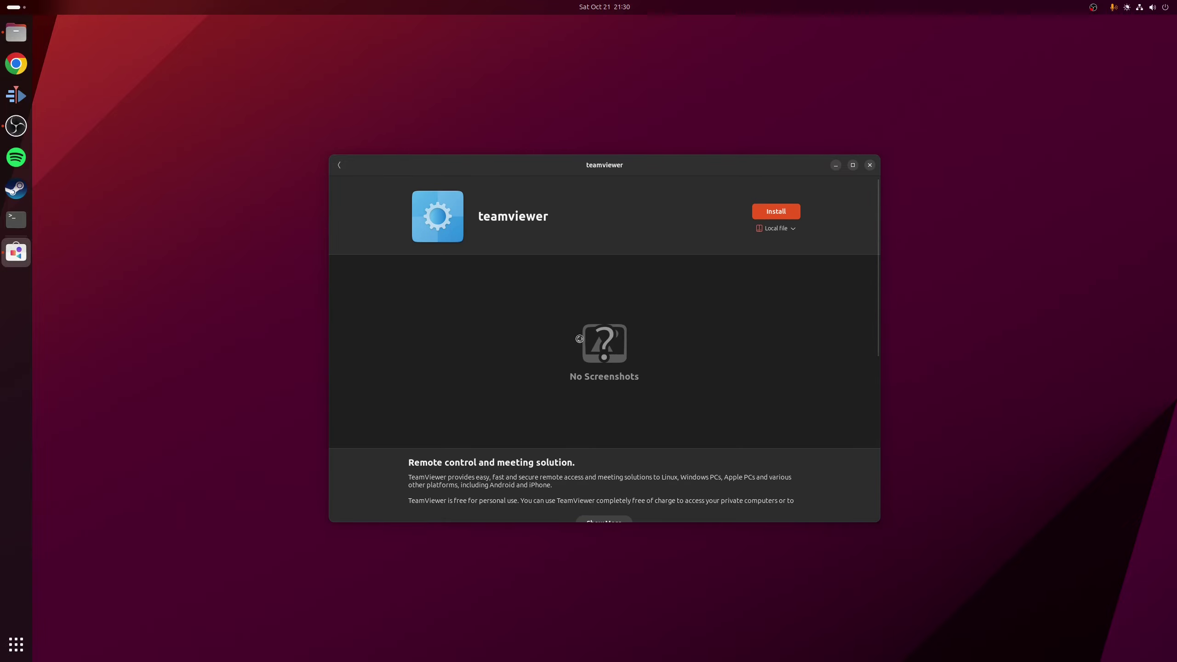
Step: Install TeamViewer from the local package, authorising with the account password, then show all apps
left_click(772, 212)
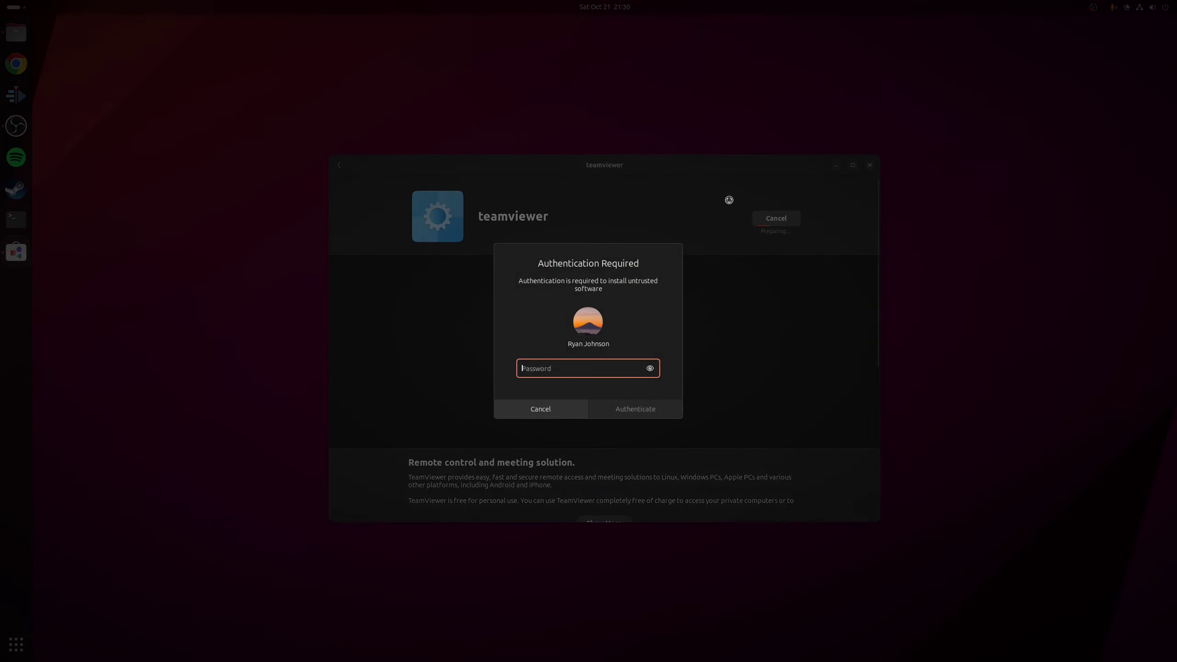
key("Return")
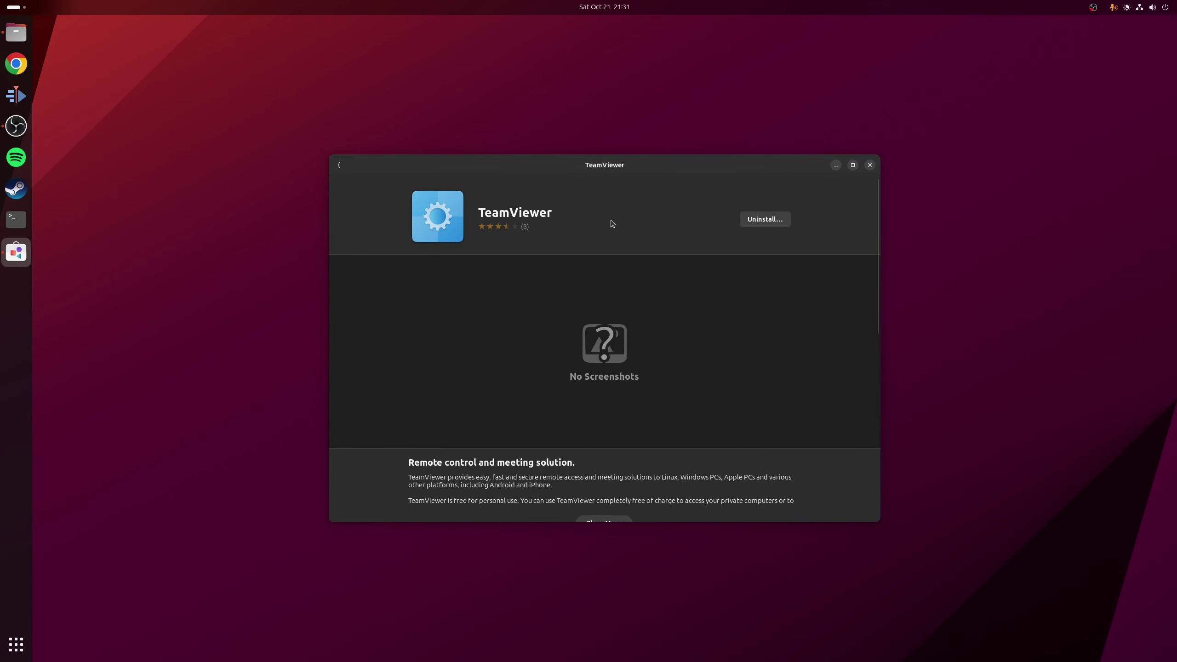
left_click(16, 645)
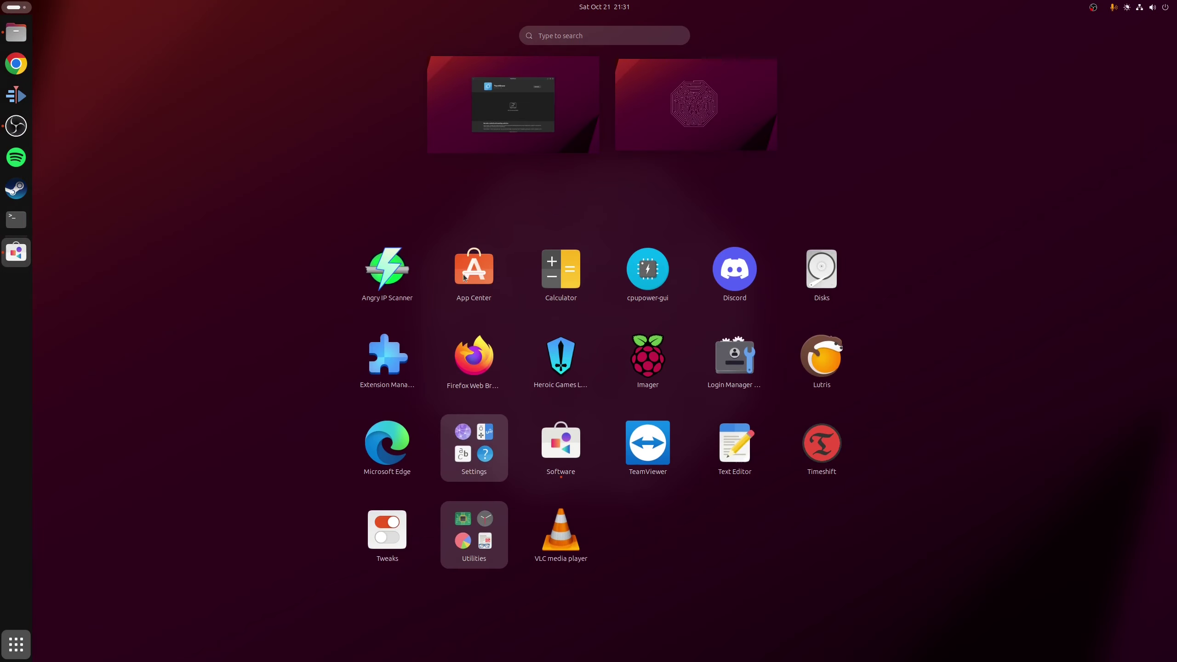
Step: Launch TeamViewer from the app grid to check it runs, then close its window
left_click(638, 445)
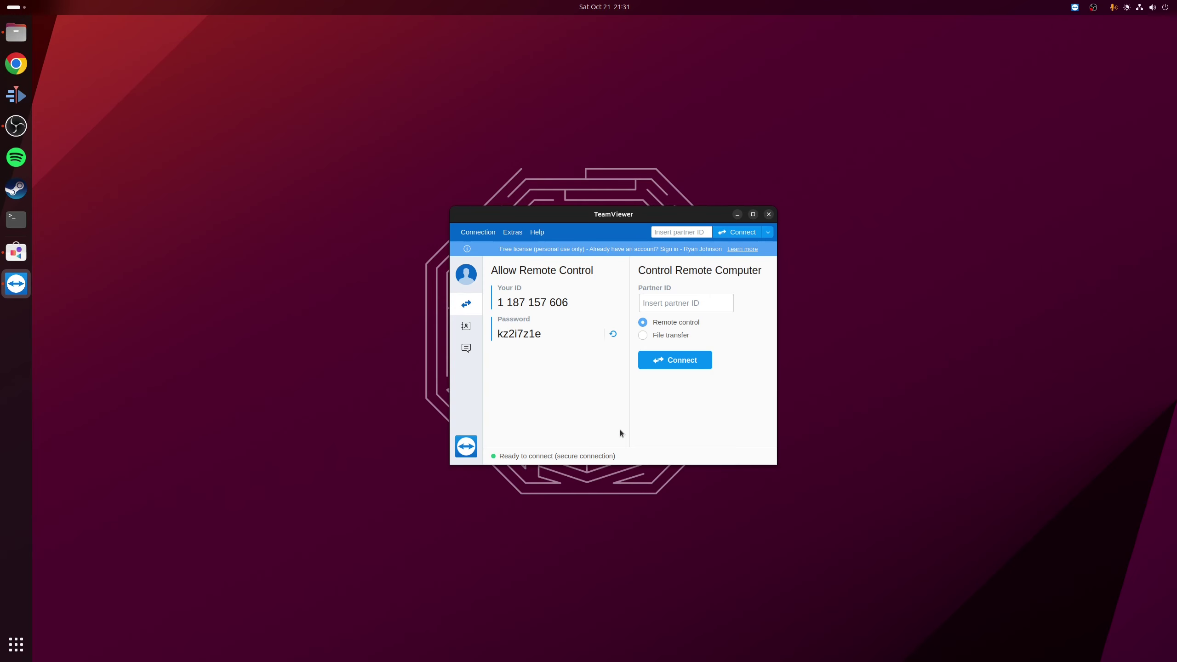
left_click(481, 233)
left_click(509, 352)
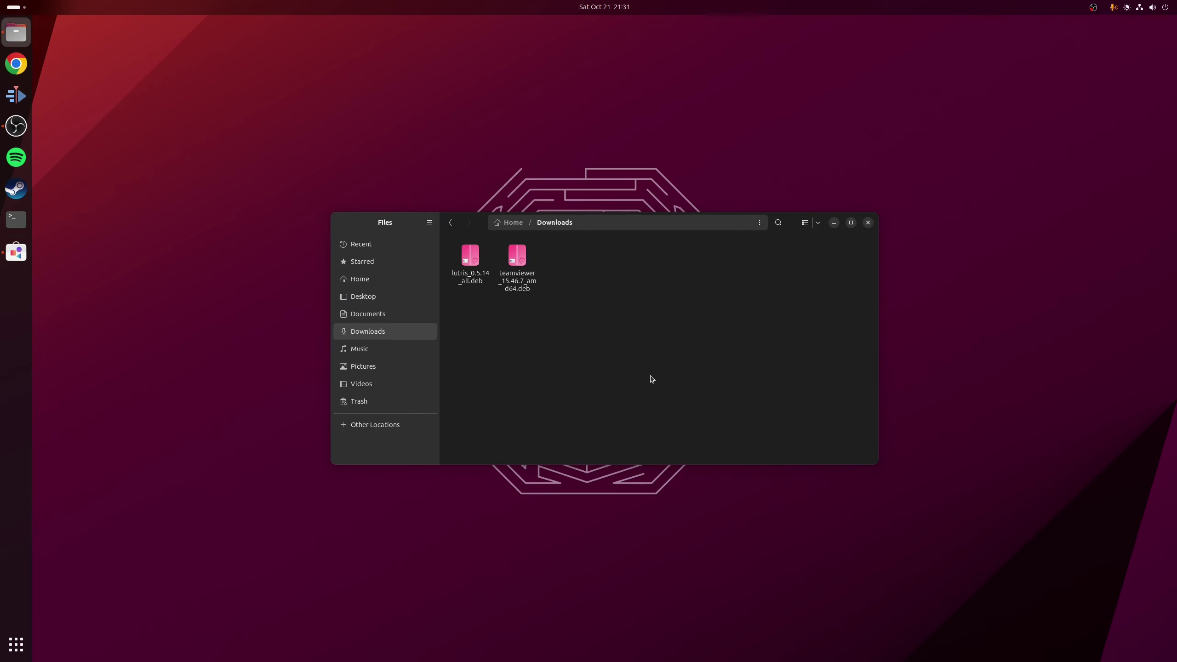
Step: Find Lutris in Software's Installed list and uninstall it, authorising with the account password
double_click(532, 270)
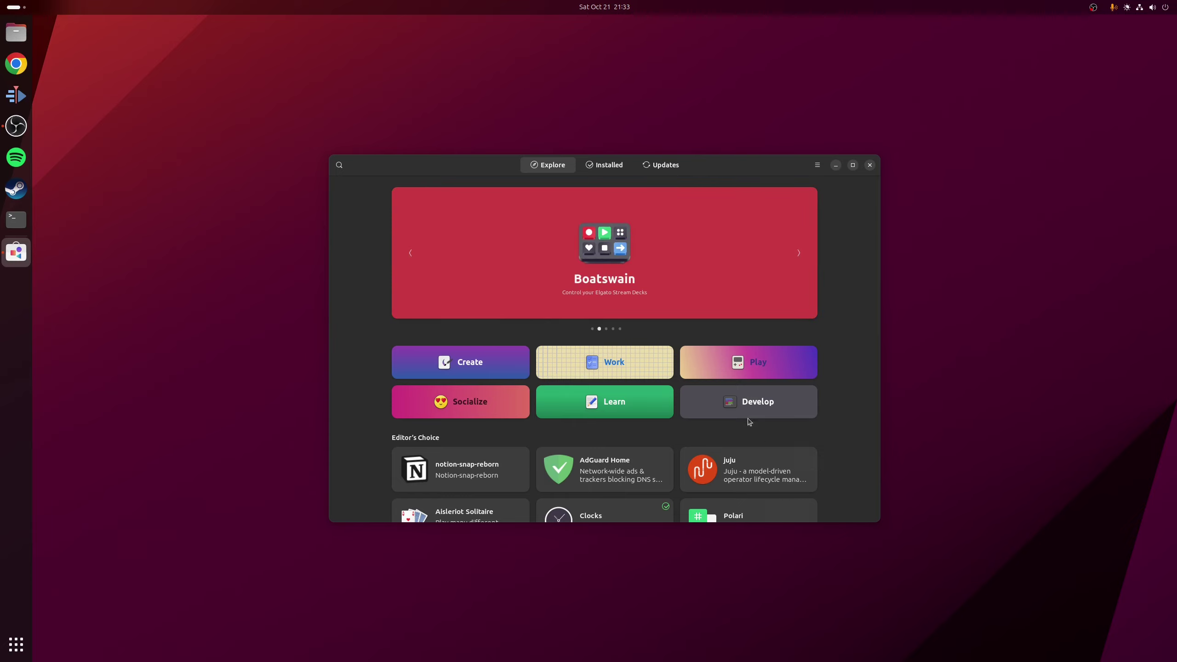
left_click(602, 171)
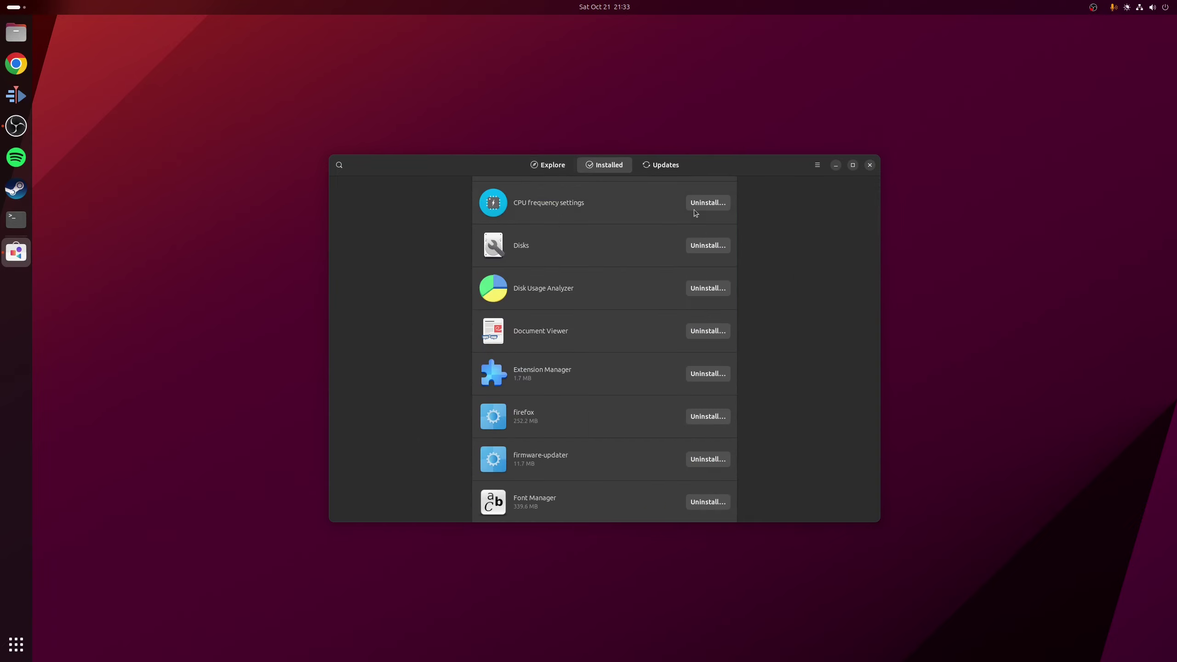
scroll(610, 357, "down", 3)
scroll(610, 358, "down", 10)
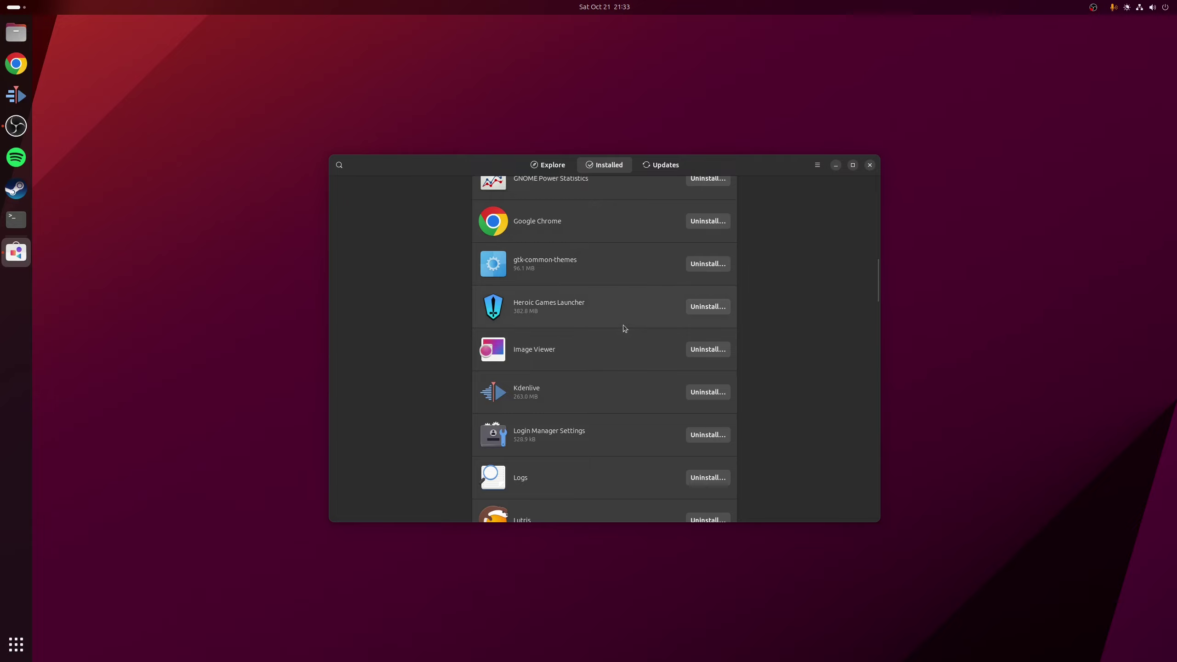
scroll(623, 326, "down", 5)
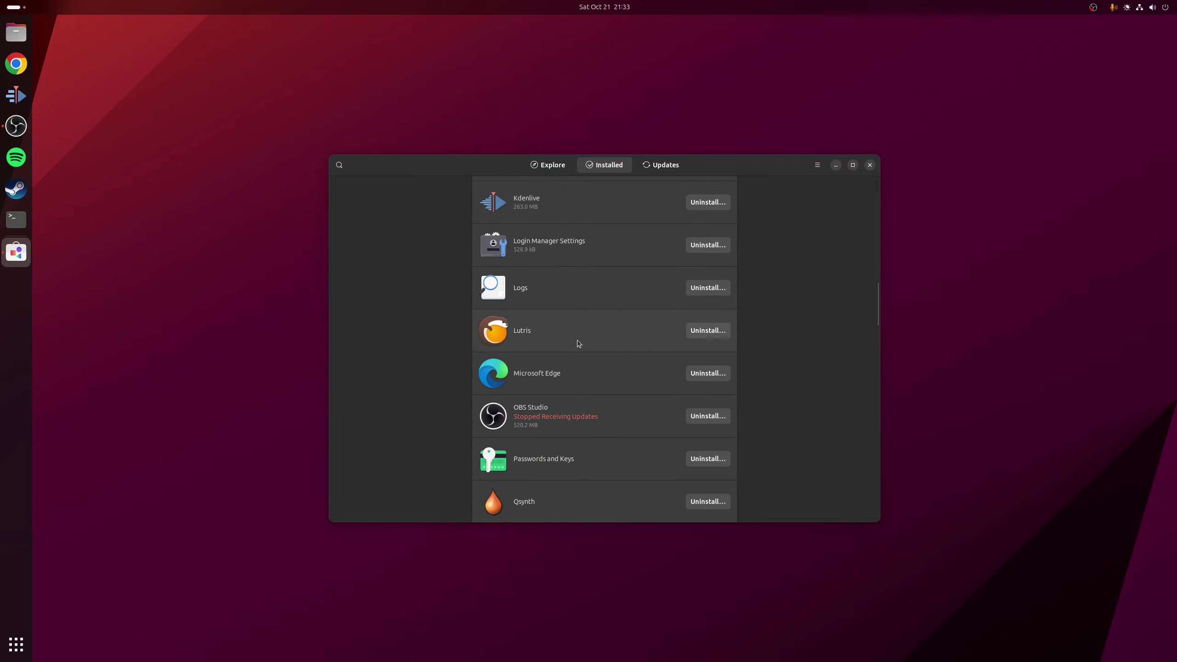
left_click(703, 331)
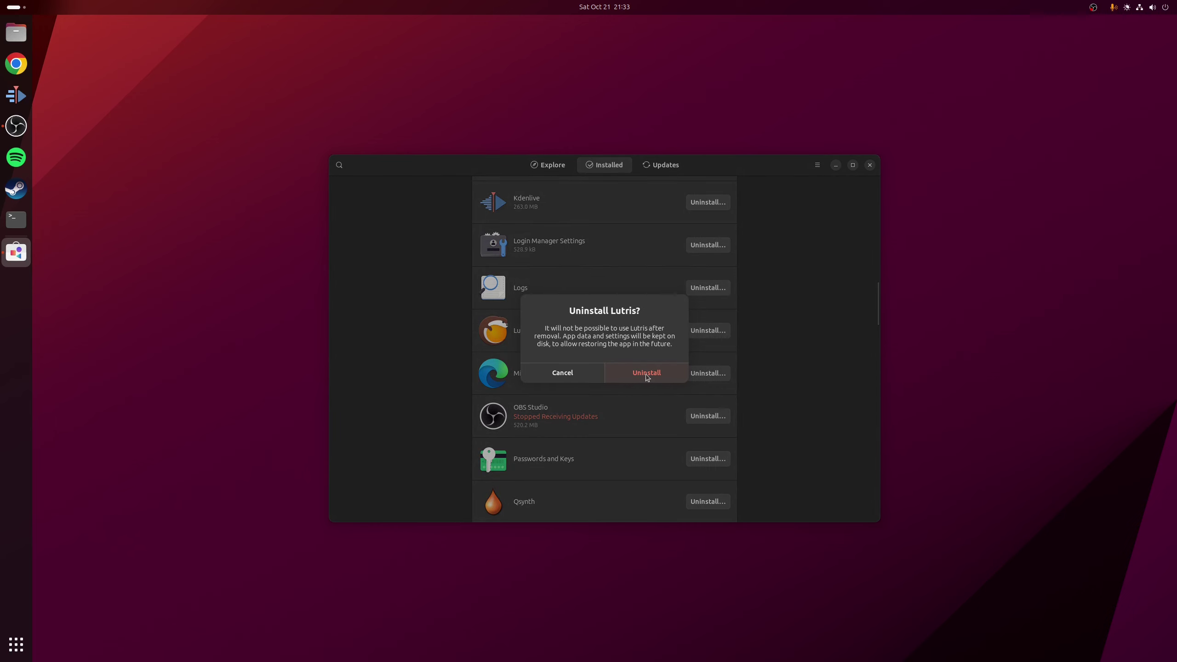
left_click(646, 373)
key("Return")
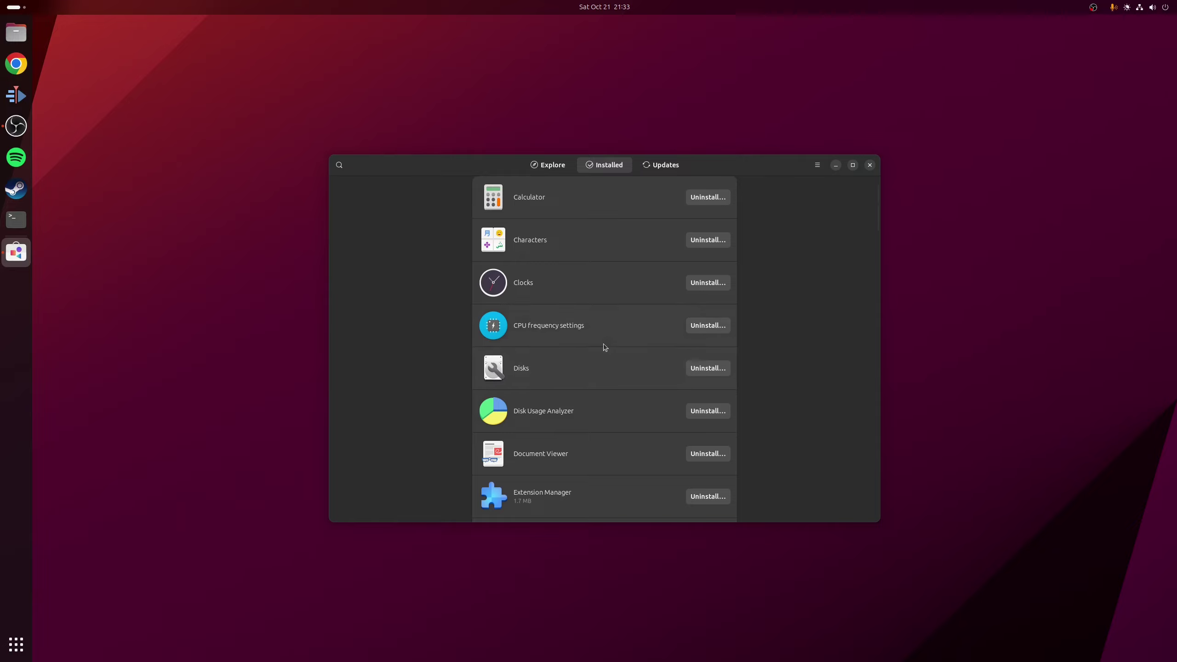
Step: Scroll through the Installed list to confirm Lutris is no longer there
scroll(608, 348, "down", 5)
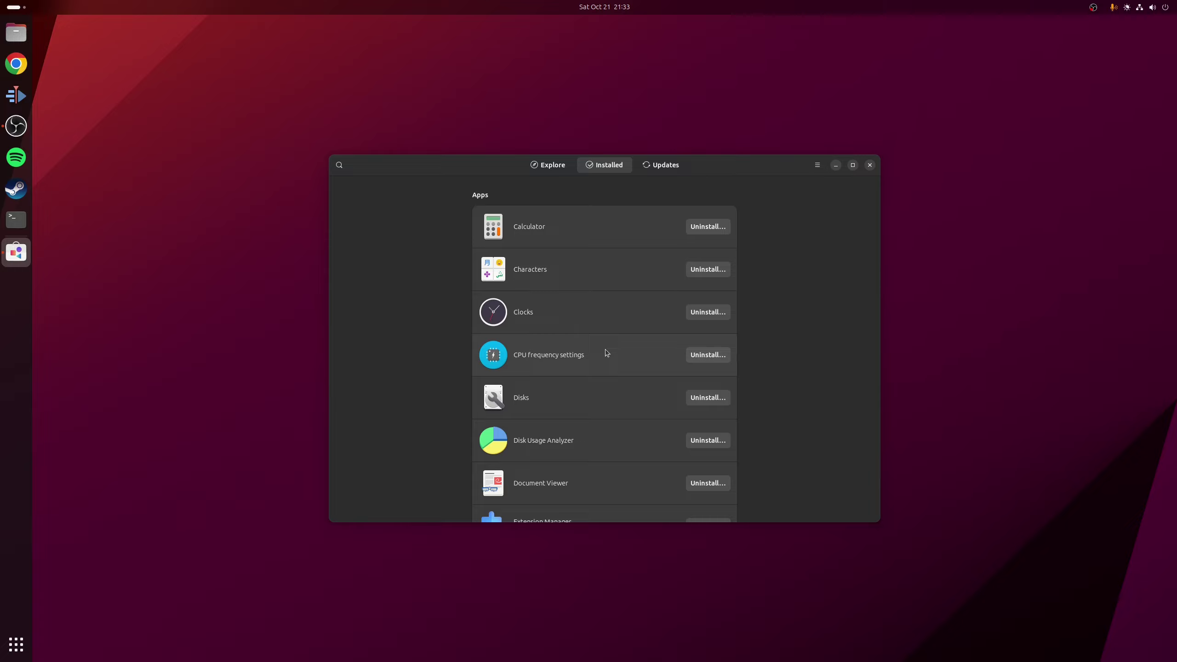
scroll(605, 352, "down", 10)
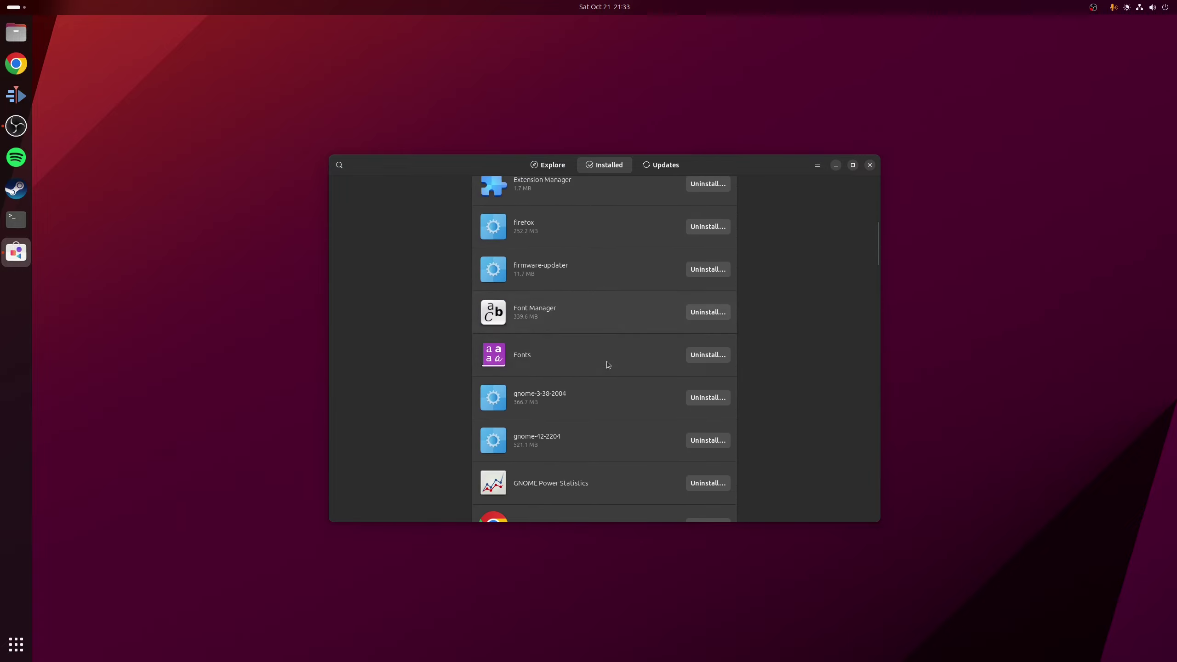
scroll(608, 365, "down", 10)
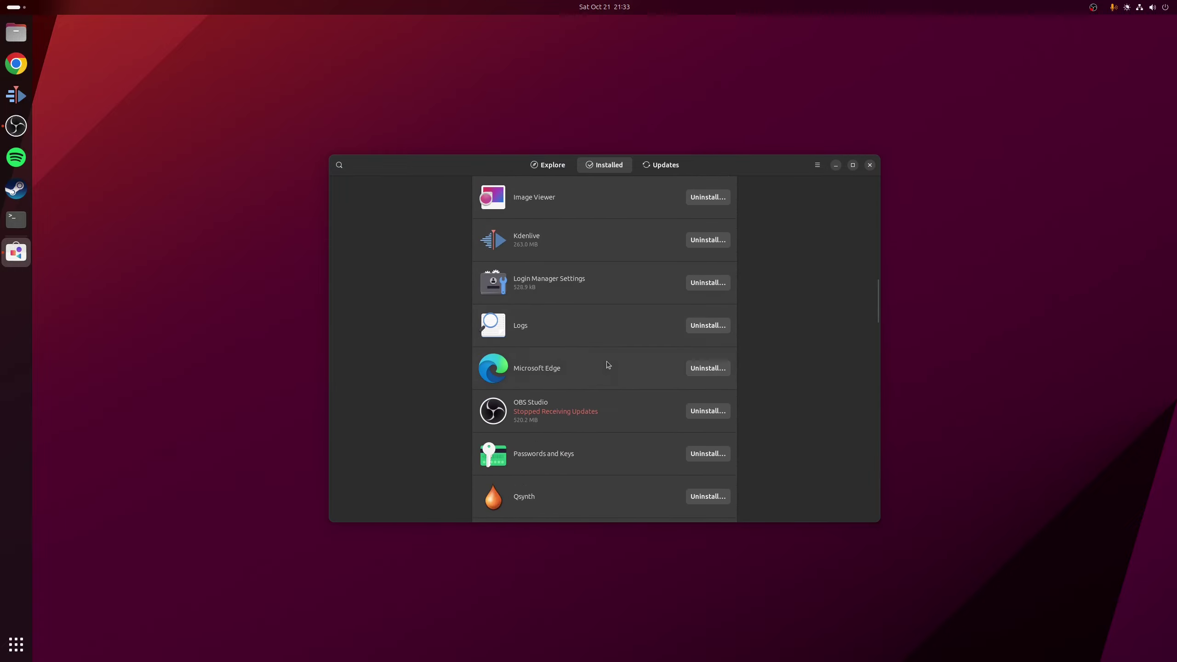
scroll(607, 365, "down", 7)
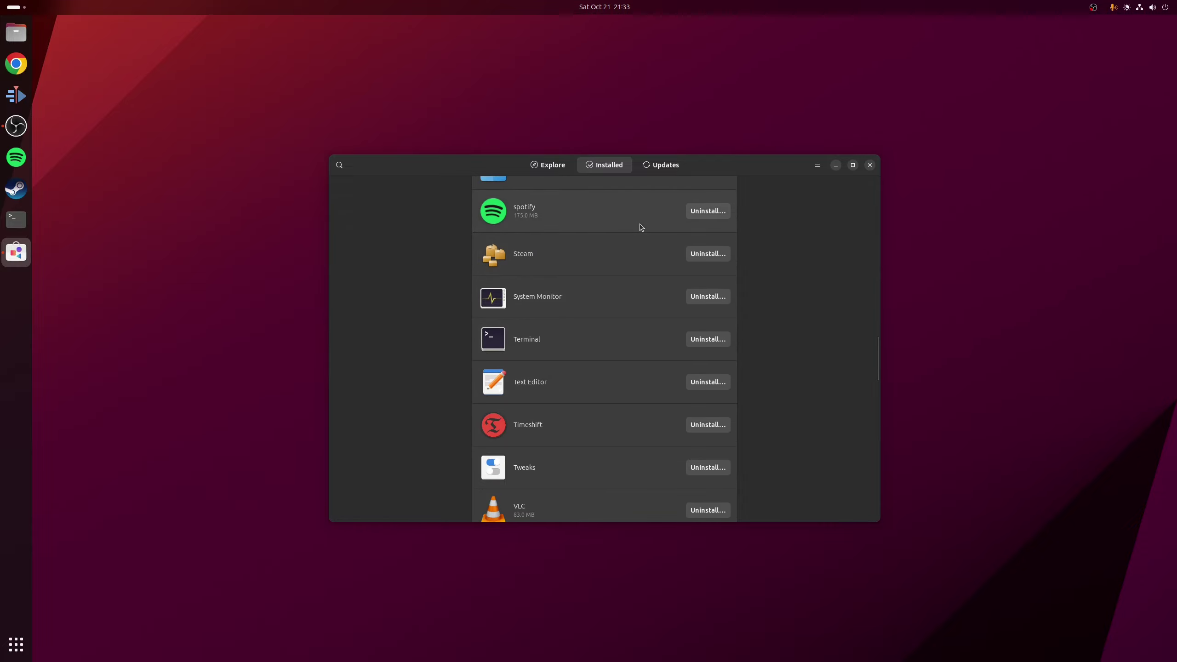
Step: Open teamviewer_15.46.7_amd64.deb from Downloads and uninstall TeamViewer from its package page
left_click(870, 165)
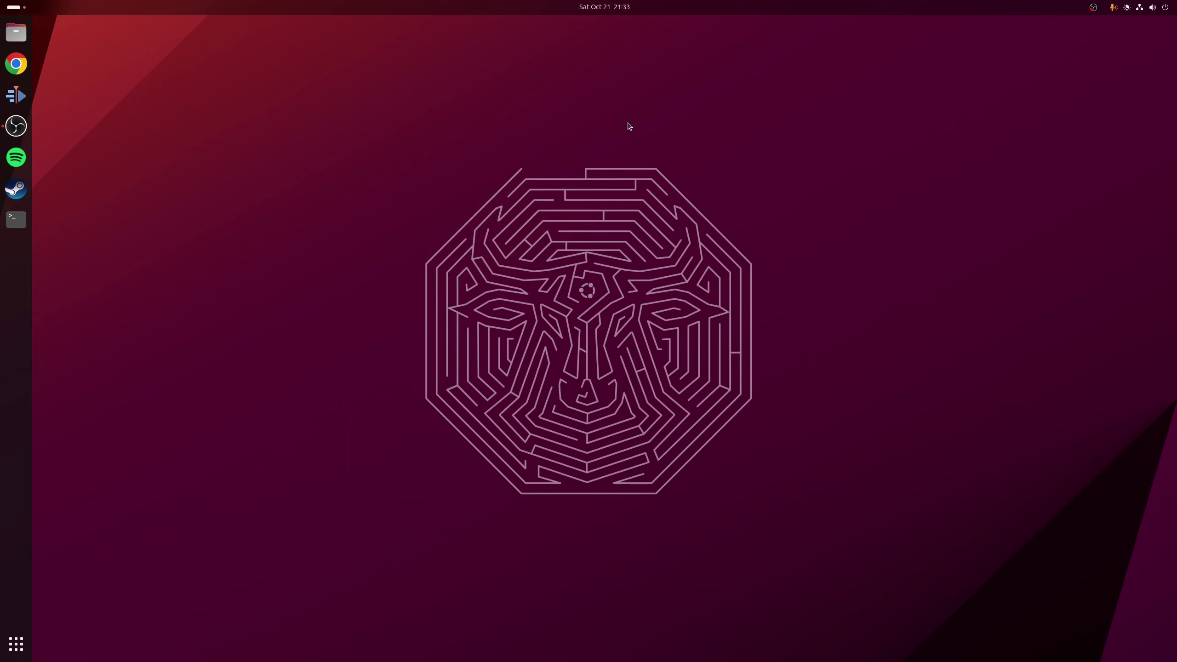
left_click(16, 33)
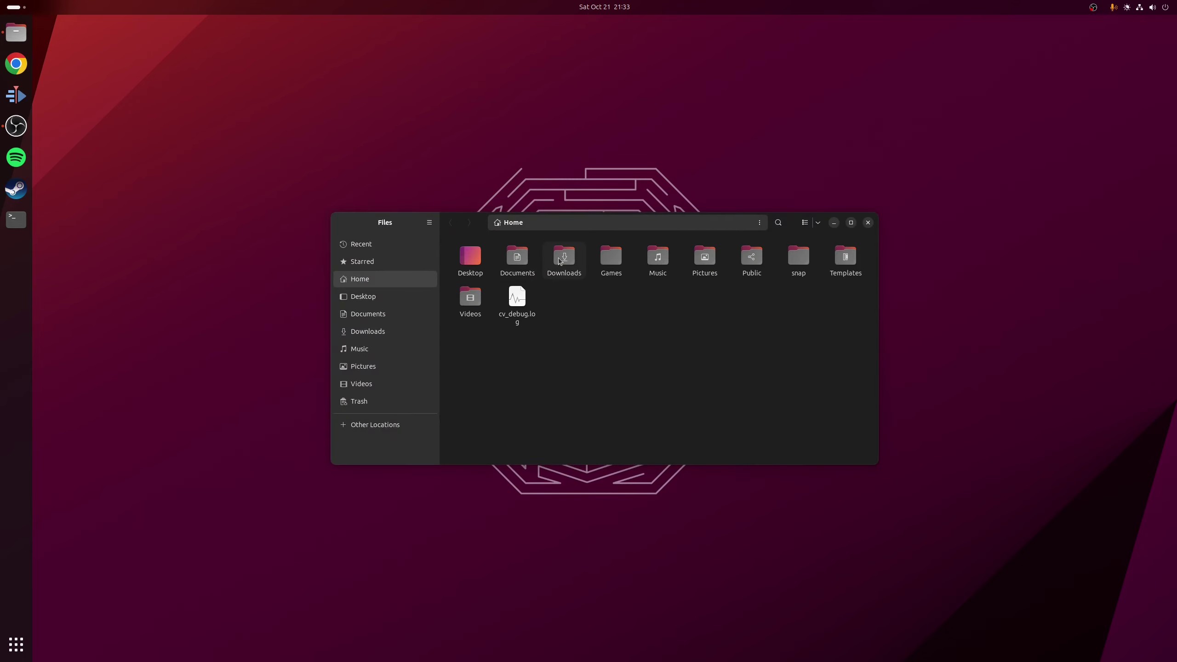
left_click(367, 331)
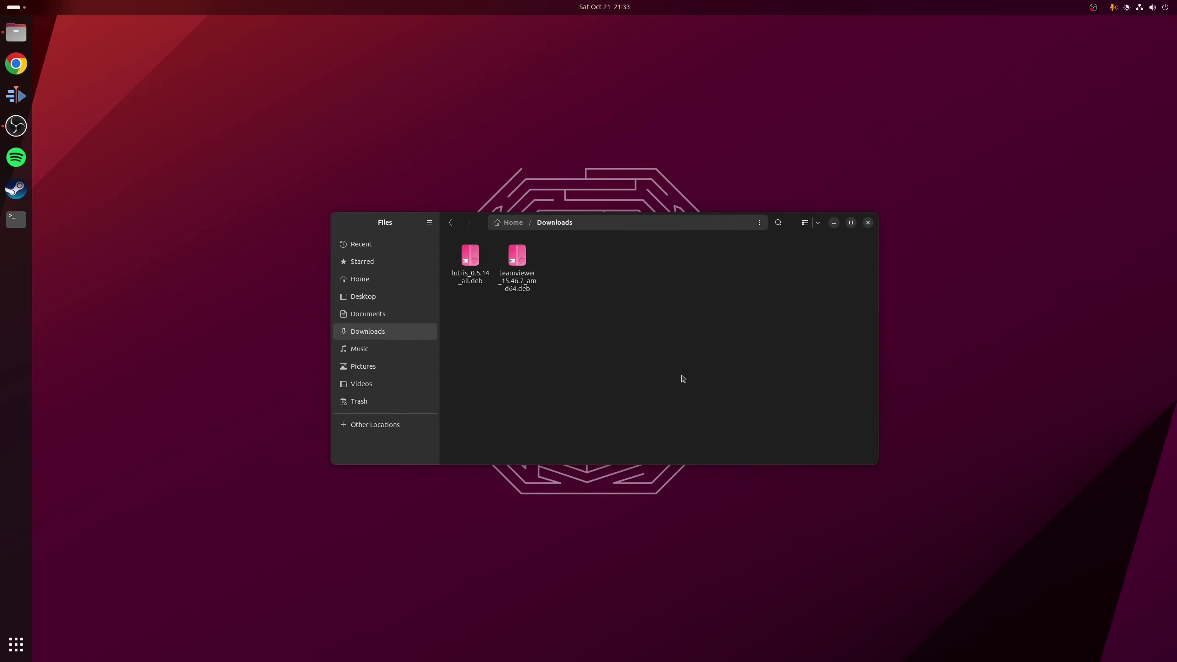
double_click(521, 263)
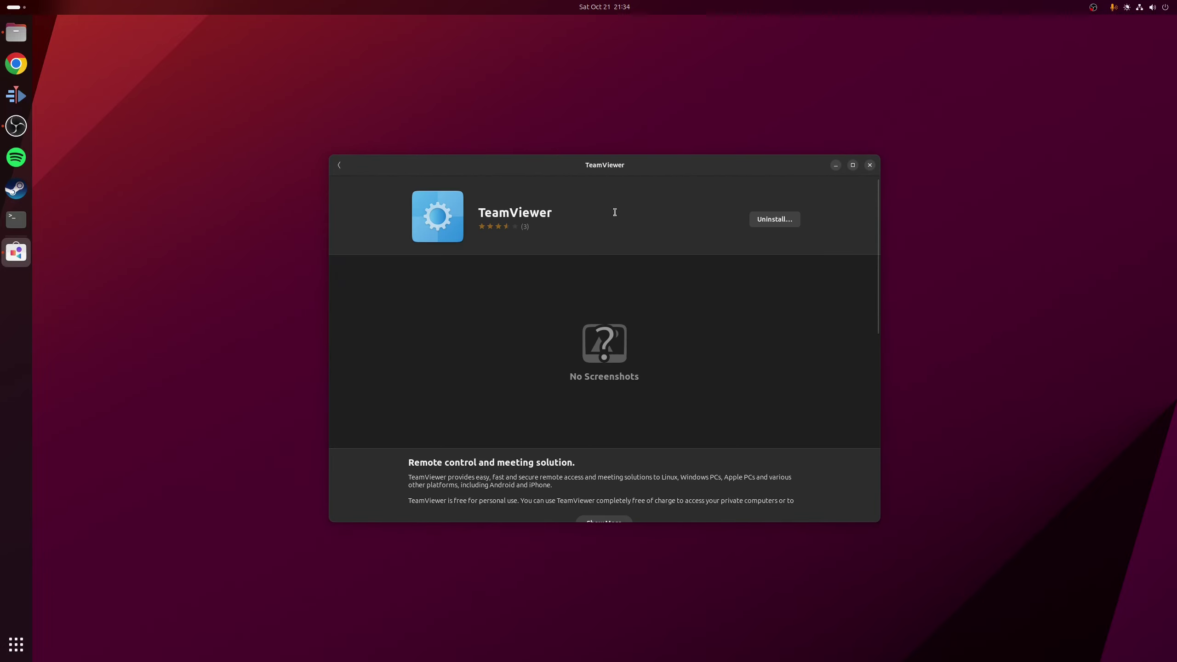
left_click(778, 222)
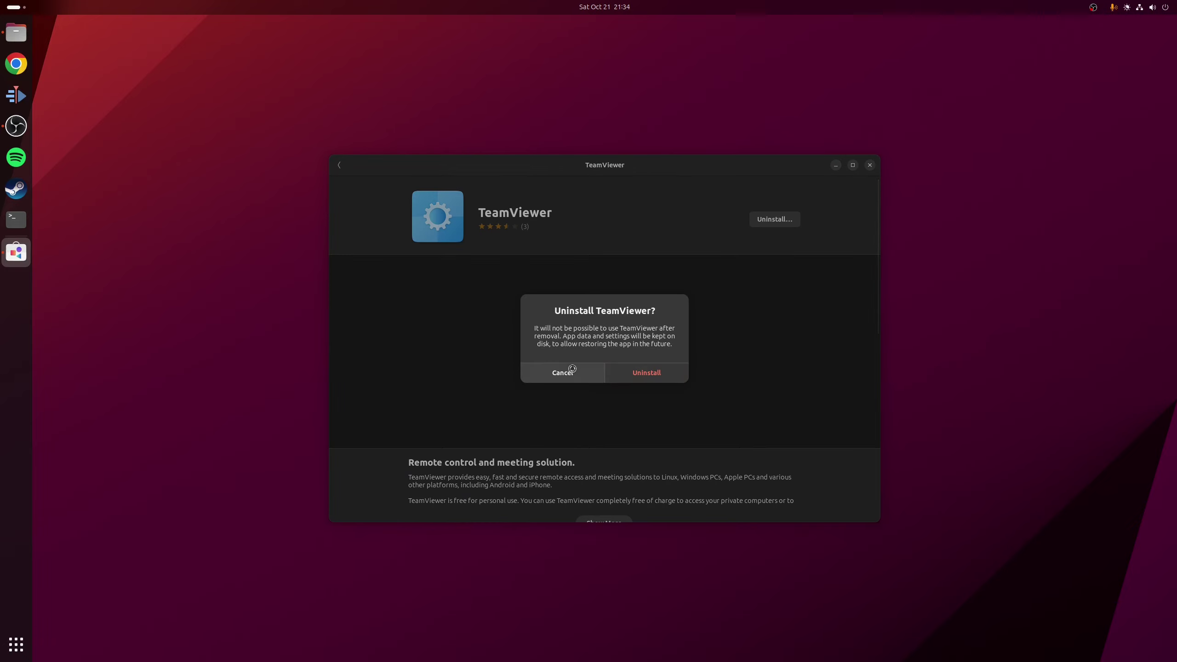
left_click(655, 374)
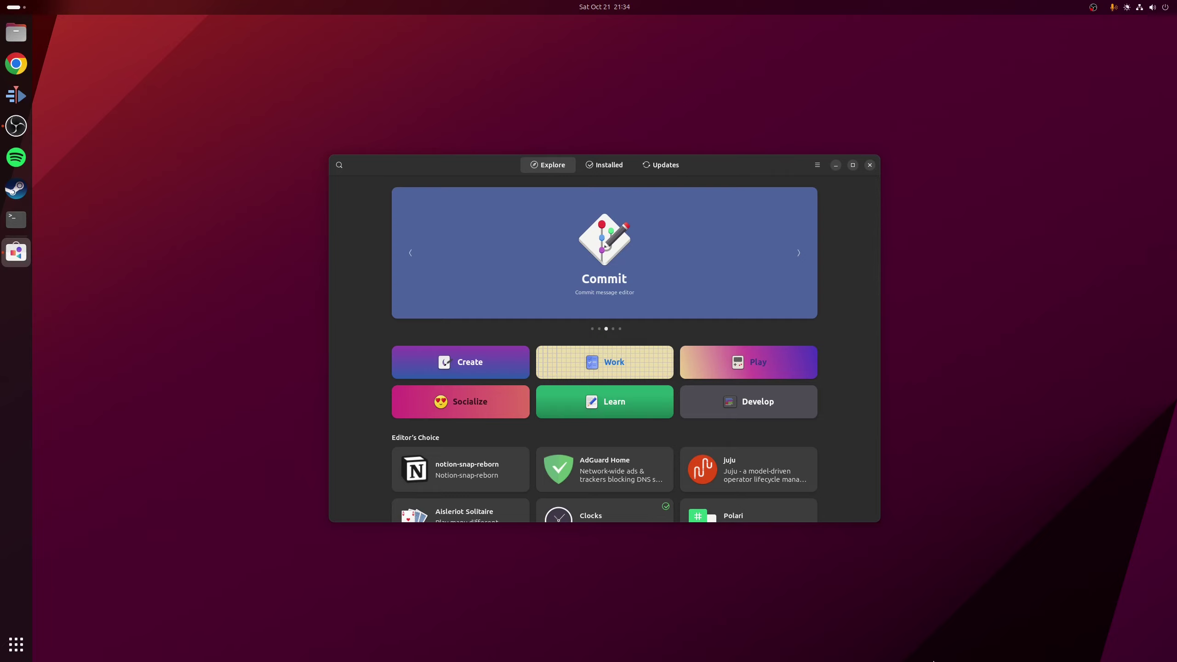